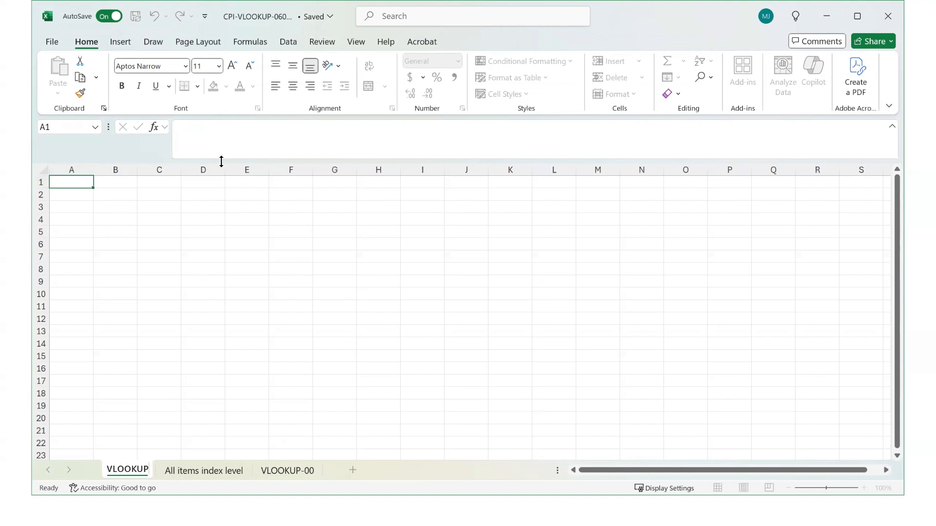
# - Enter the column headers Date in A1 and CPI-U in B1
pyautogui.click(80, 183)
pyautogui.write('Date')
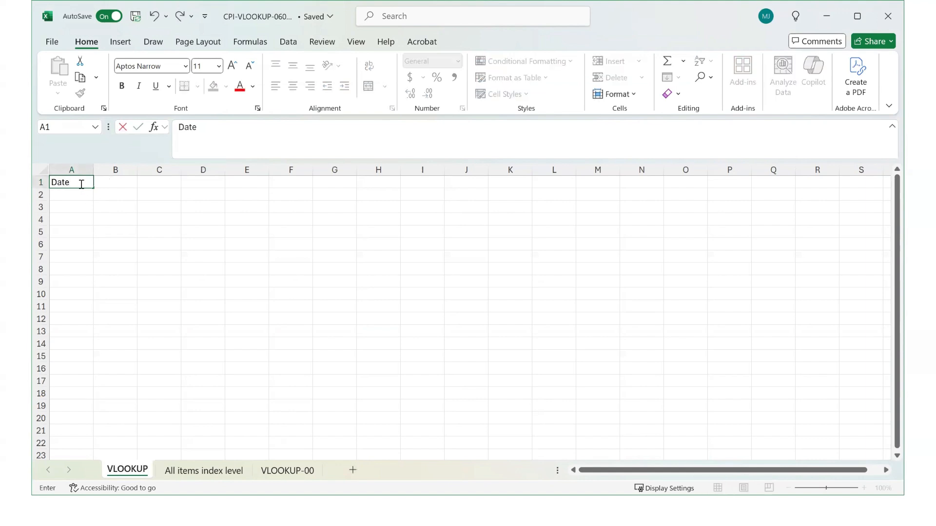
pyautogui.press('Tab')
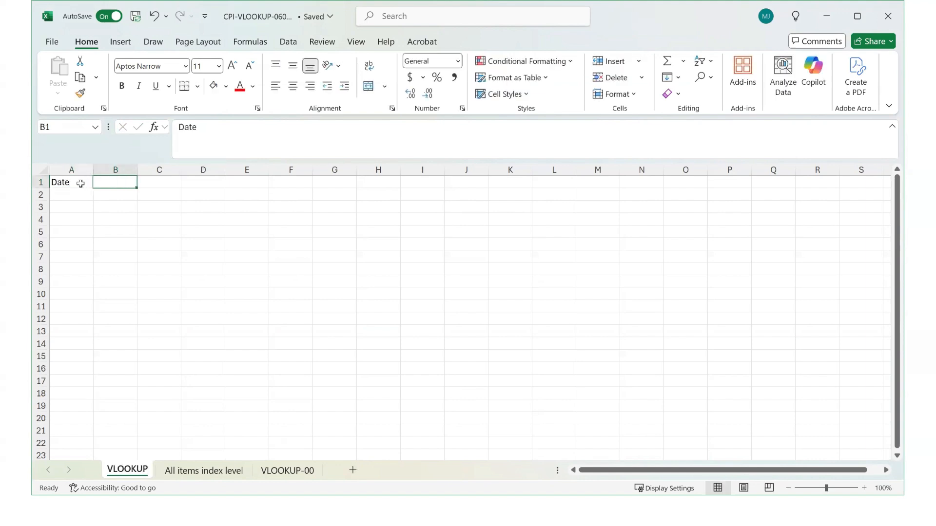
pyautogui.write('CPI-')
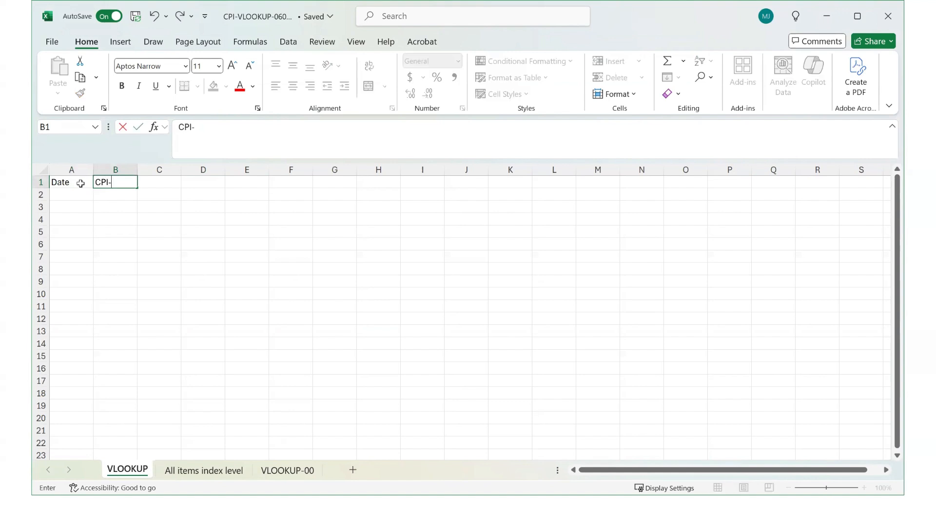
pyautogui.write('U')
pyautogui.click(79, 193)
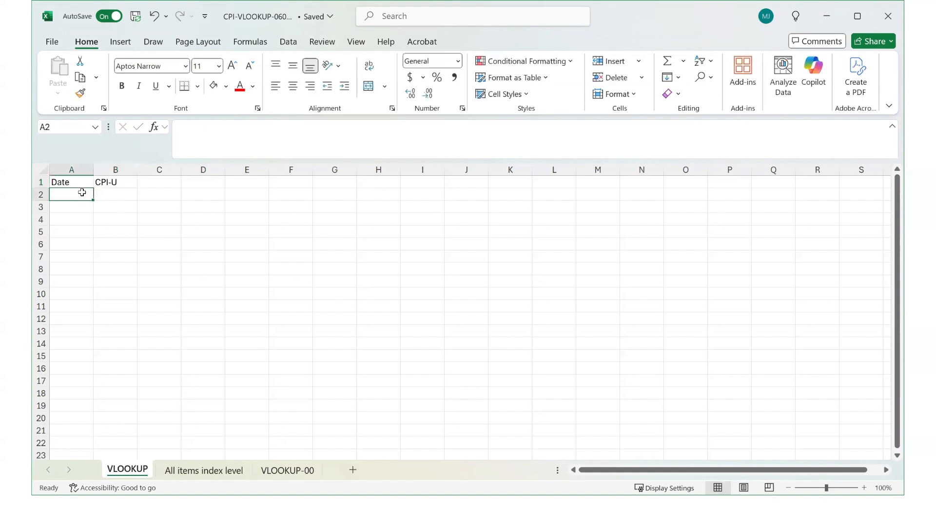
# - Make the two header cells A1:B1 bold
pyautogui.click(83, 185)
pyautogui.moveTo(83, 185); pyautogui.dragTo(130, 184)
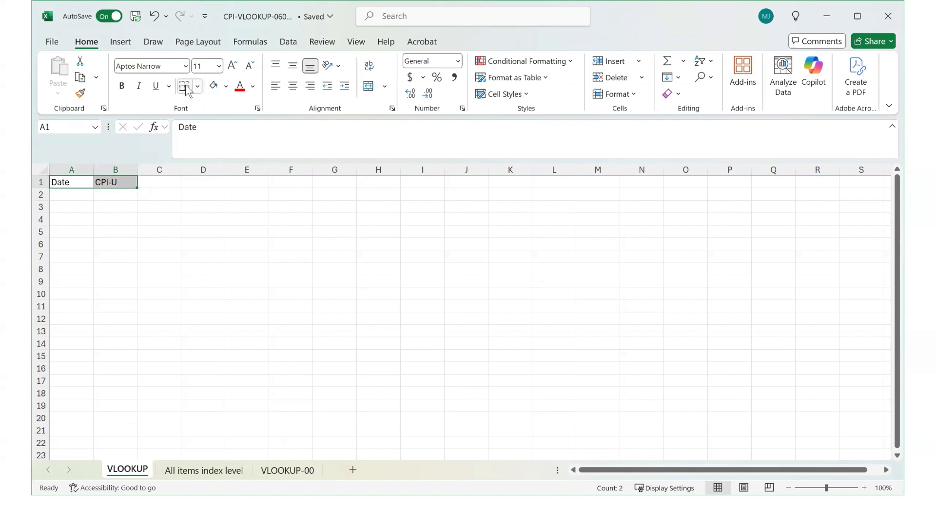
pyautogui.click(117, 88)
pyautogui.click(161, 207)
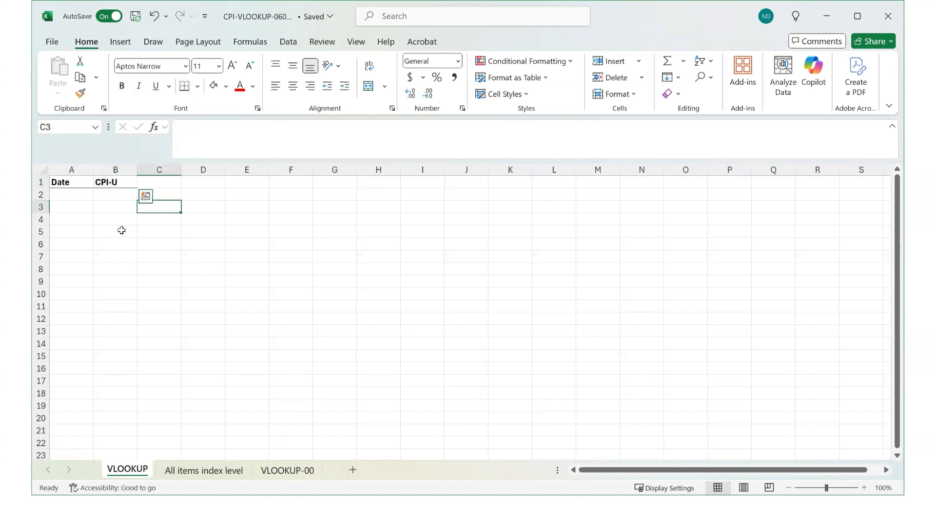
# - Enter the dates 1/1/2000, 2/1/2000 and 3/1/2000 in A2 through A4
pyautogui.click(78, 196)
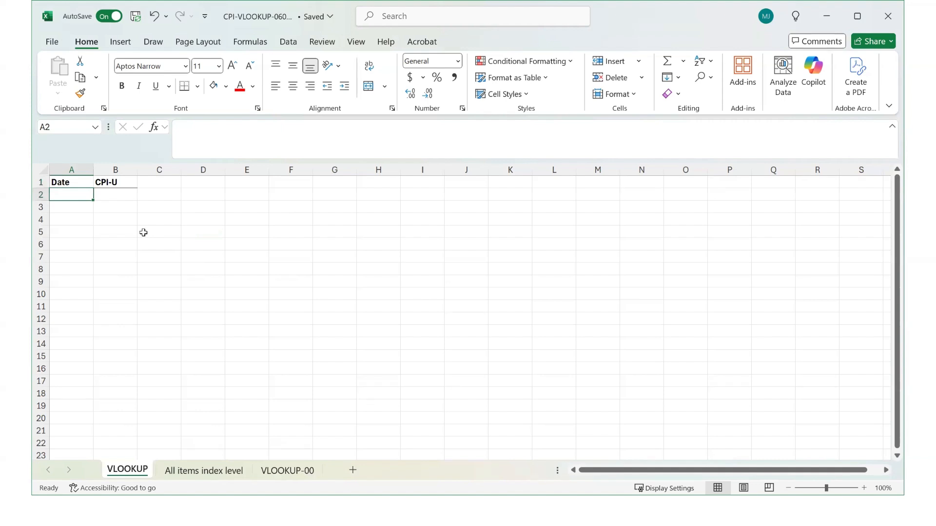
pyautogui.write('1/')
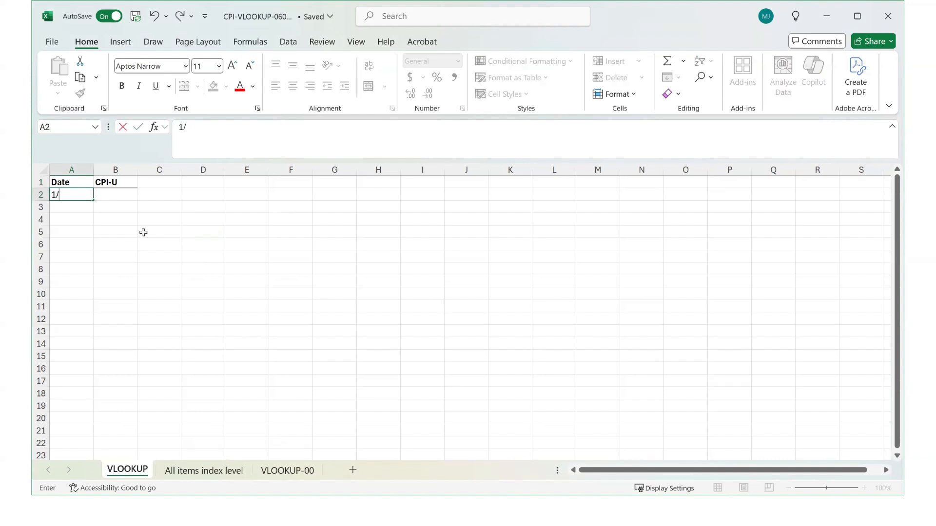
pyautogui.write('1/2000')
pyautogui.press('Return')
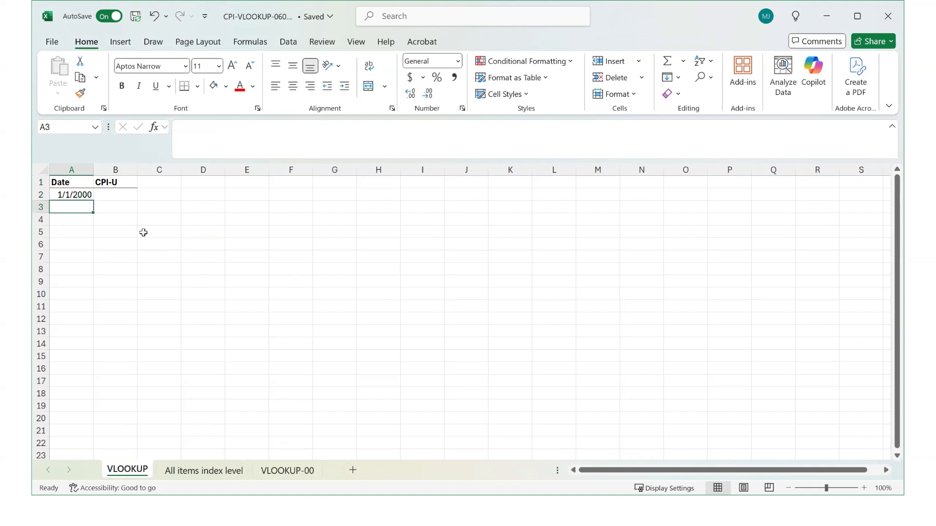
pyautogui.write('2/1')
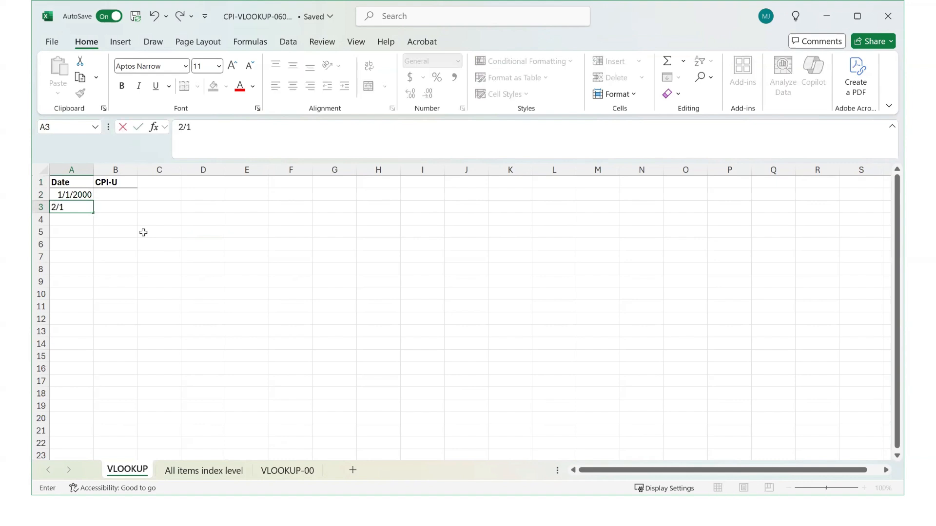
pyautogui.write('/2000')
pyautogui.press('Return')
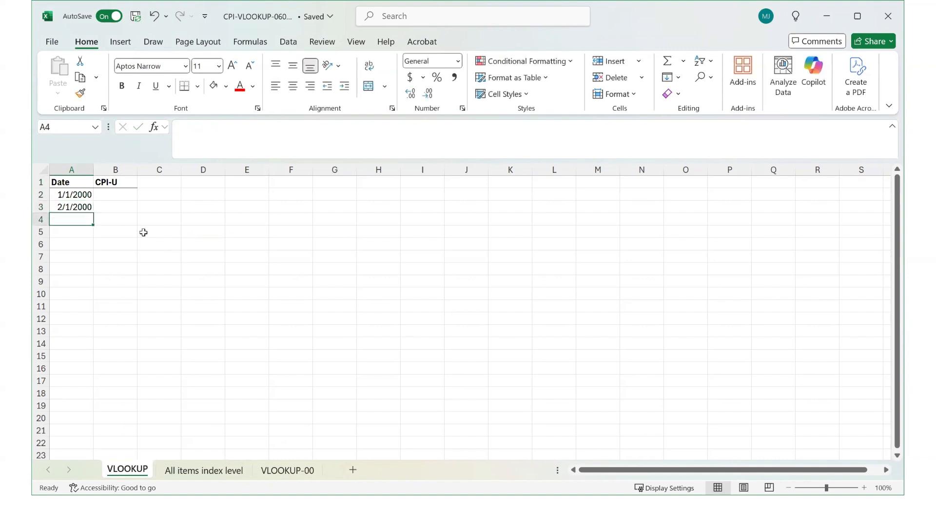
pyautogui.write('3/1')
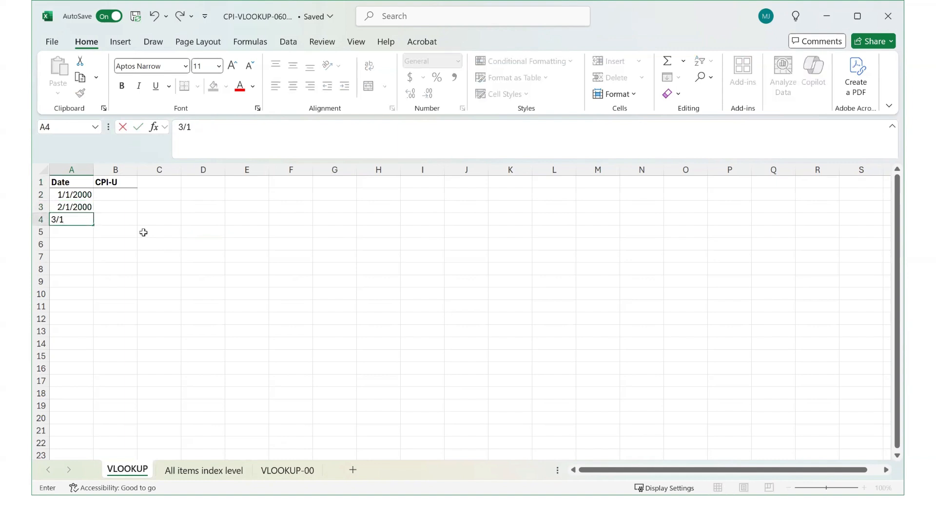
pyautogui.write('/2000')
pyautogui.press('Return')
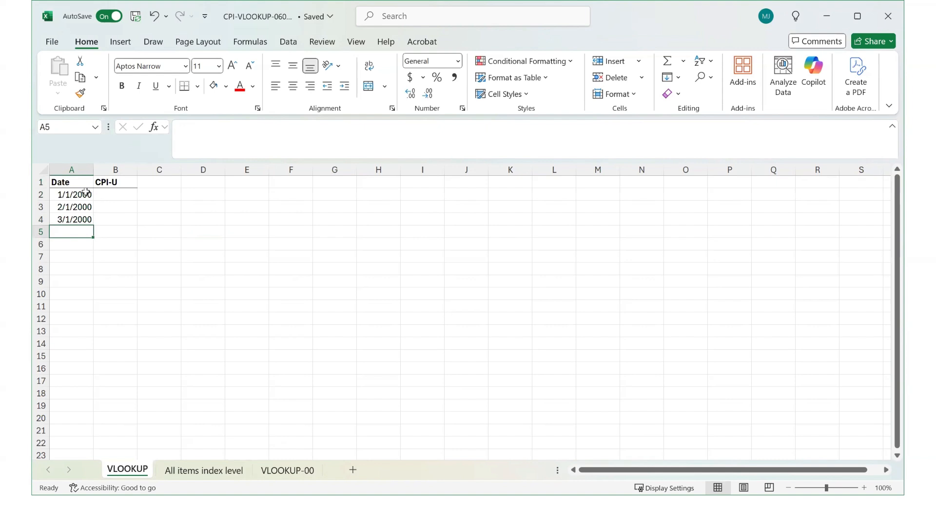
# - Extend the monthly date series down column A through 4/1/2025 in row 305
pyautogui.moveTo(85, 192); pyautogui.dragTo(93, 220)
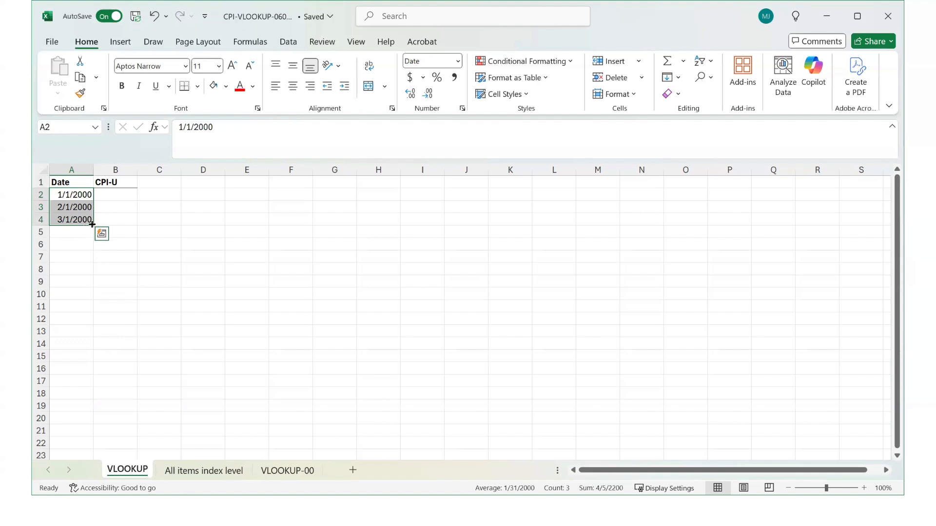
pyautogui.moveTo(92, 224); pyautogui.dragTo(80, 358)
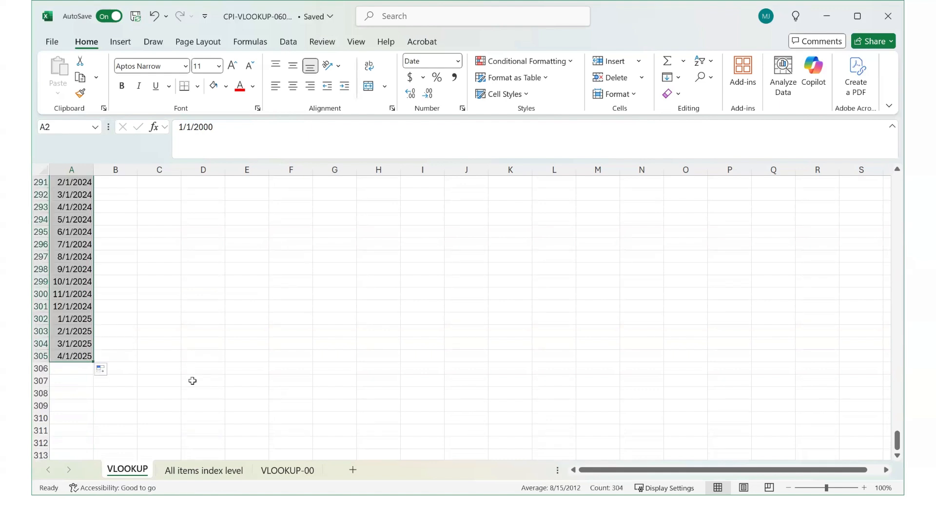
pyautogui.scroll(5, 197, 375)
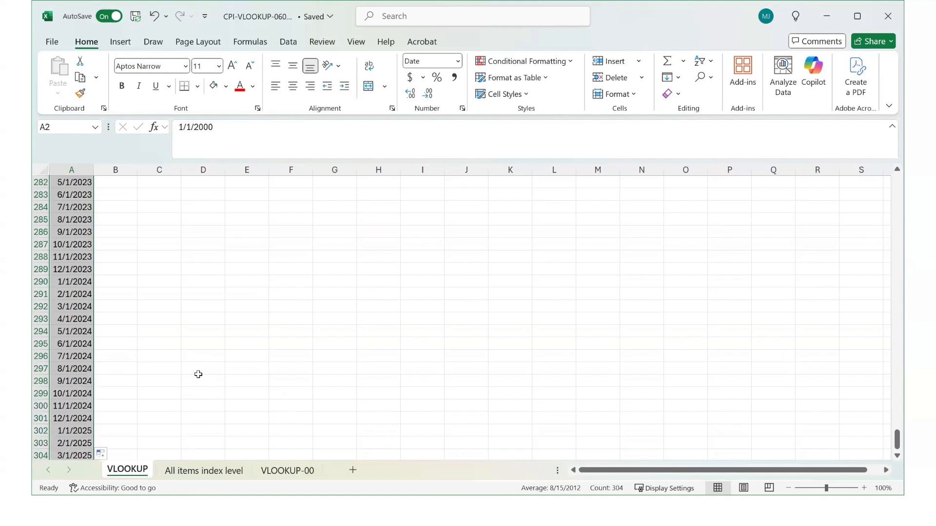
pyautogui.scroll(20, 198, 374)
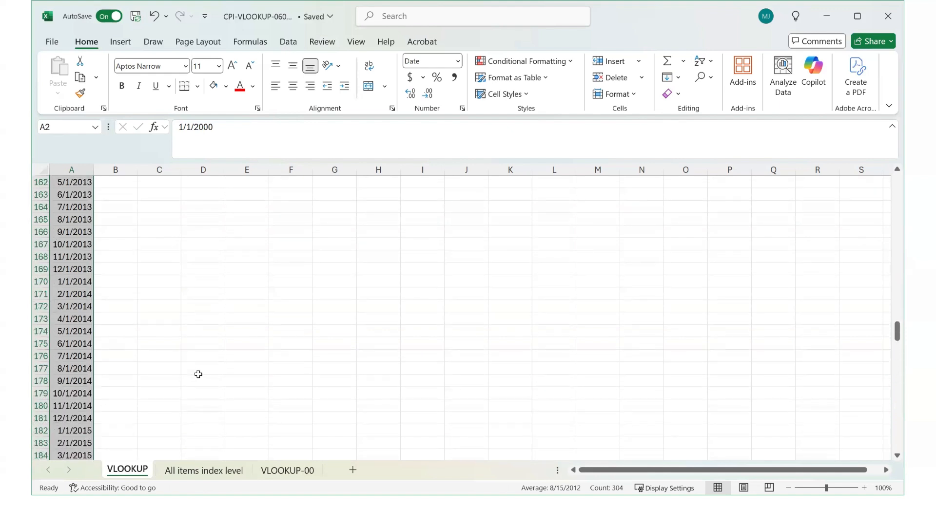
pyautogui.scroll(20, 198, 375)
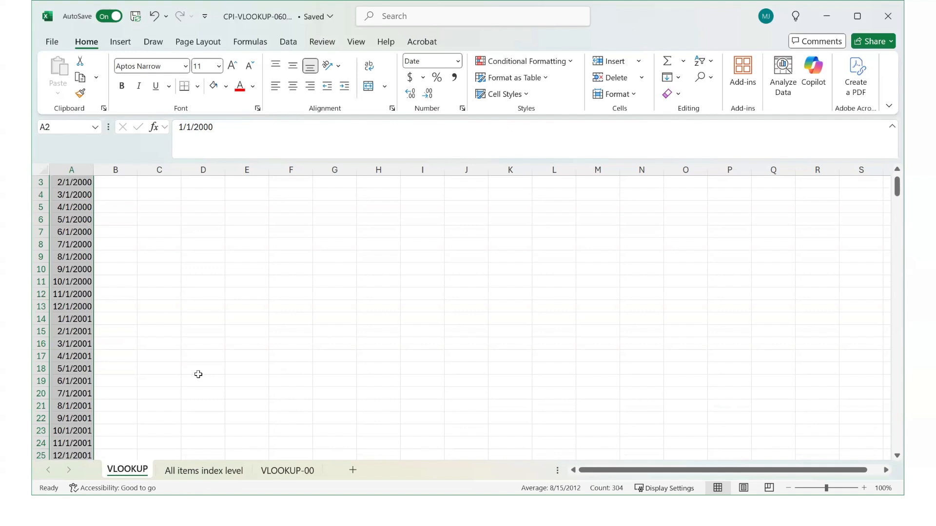
# - Start a VLOOKUP formula in cell B2
pyautogui.click(129, 194)
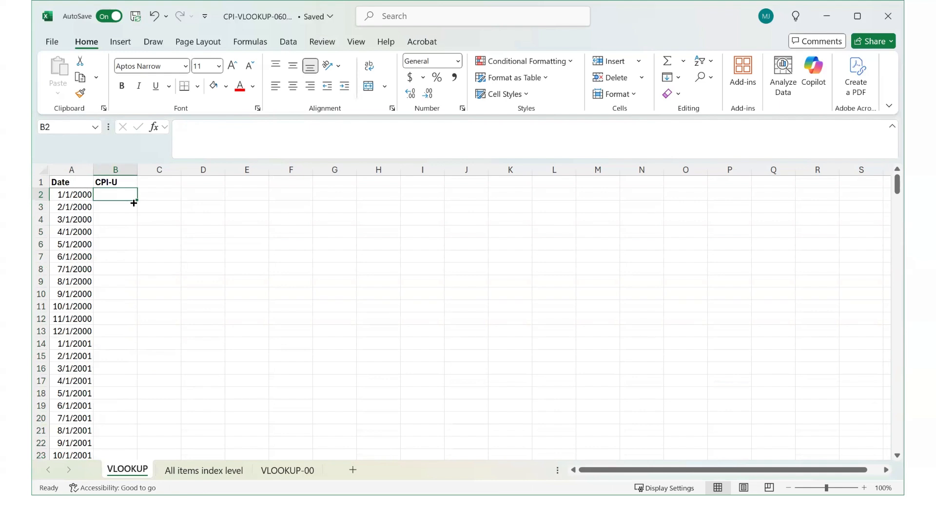
pyautogui.write('=')
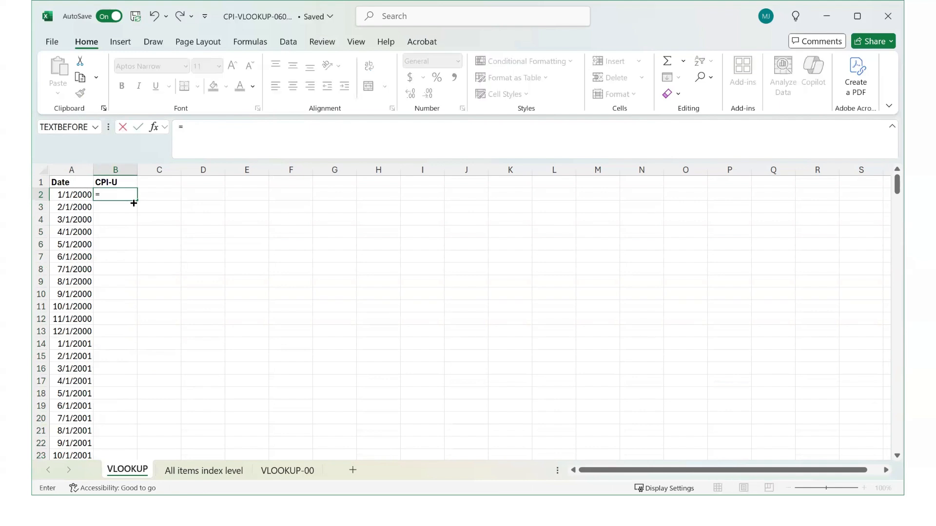
pyautogui.write('v')
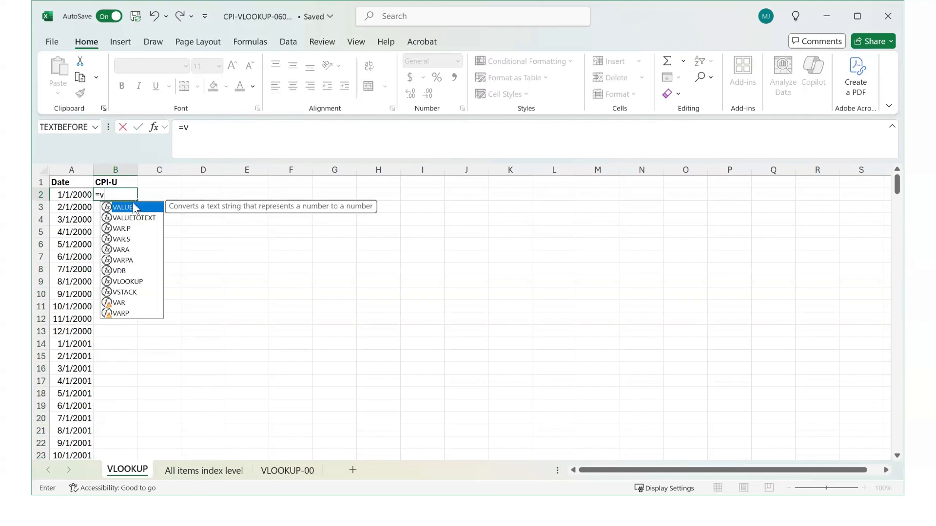
pyautogui.write('l;')
pyautogui.press('BackSpace')
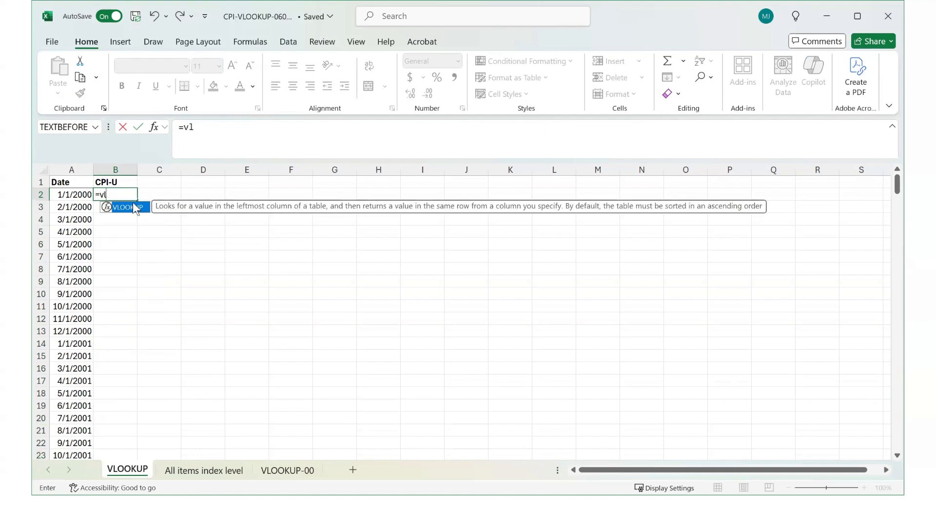
pyautogui.doubleClick(133, 207)
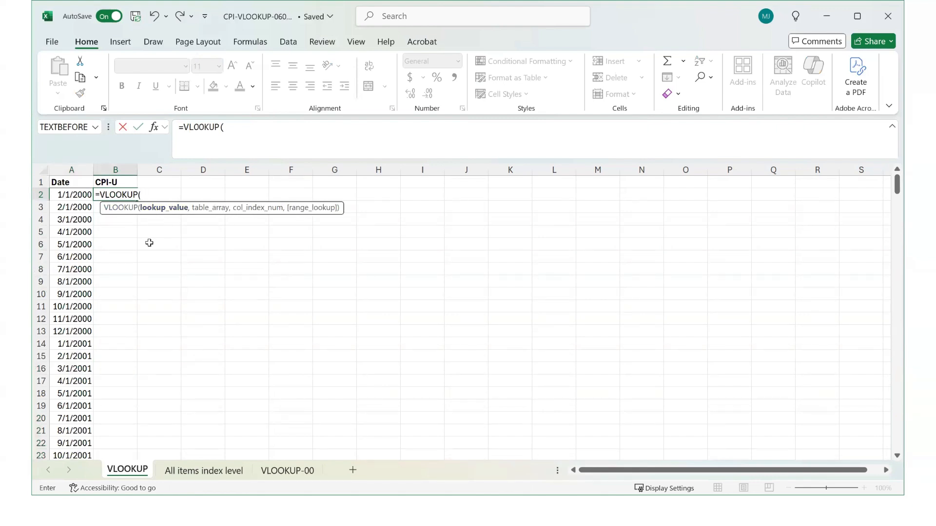
# - Enter TEXT(a2,"YYYY") as the VLOOKUP lookup value
pyautogui.click(150, 195)
pyautogui.write('TEXT')
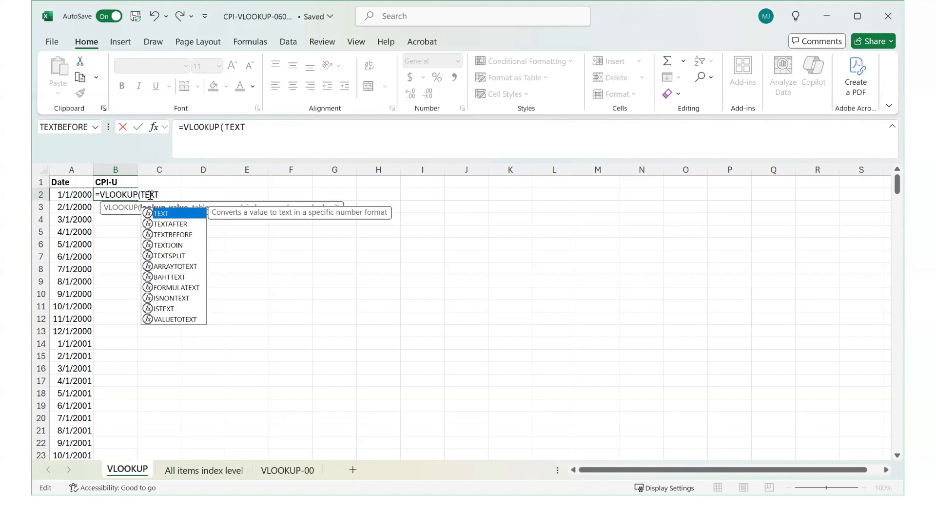
pyautogui.write('(a2')
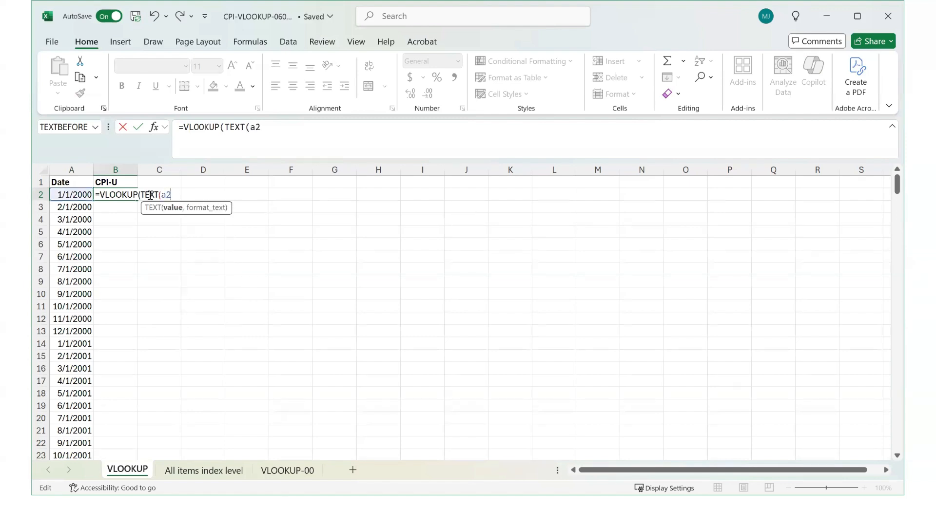
pyautogui.write(',"YYY')
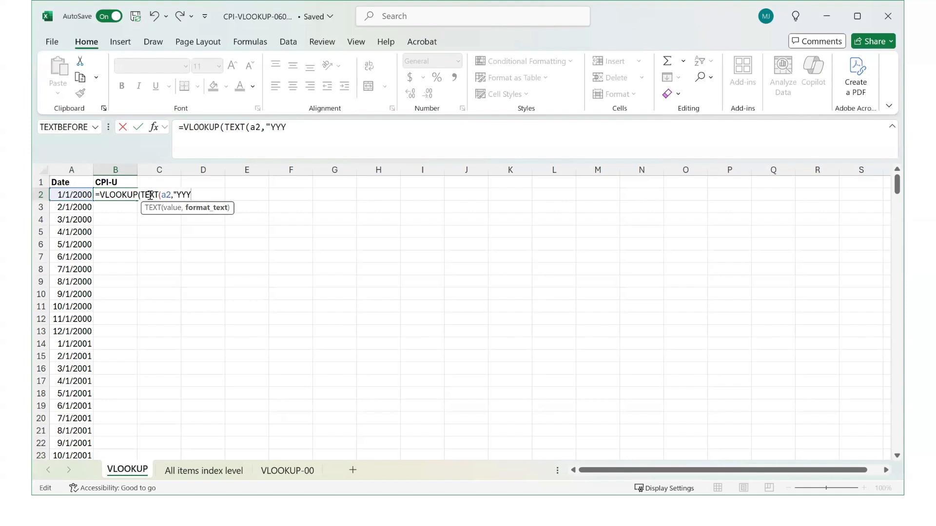
pyautogui.write('Y"')
pyautogui.write(')')
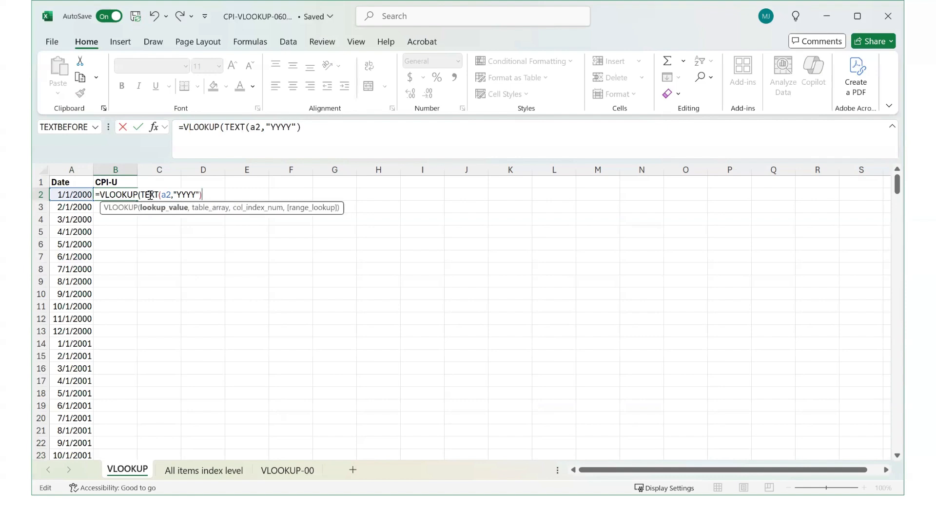
pyautogui.write(',')
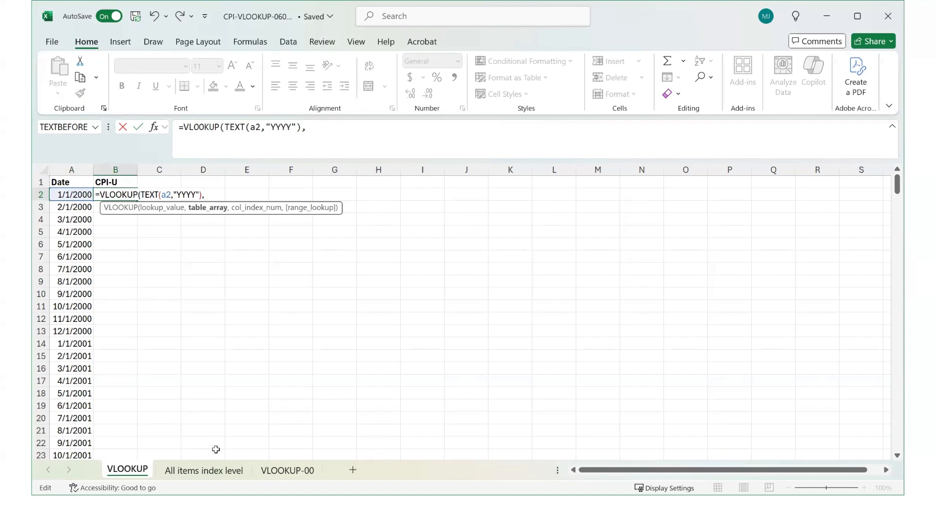
# - Set the table array to A2:M27 on the All items index level sheet
pyautogui.click(207, 471)
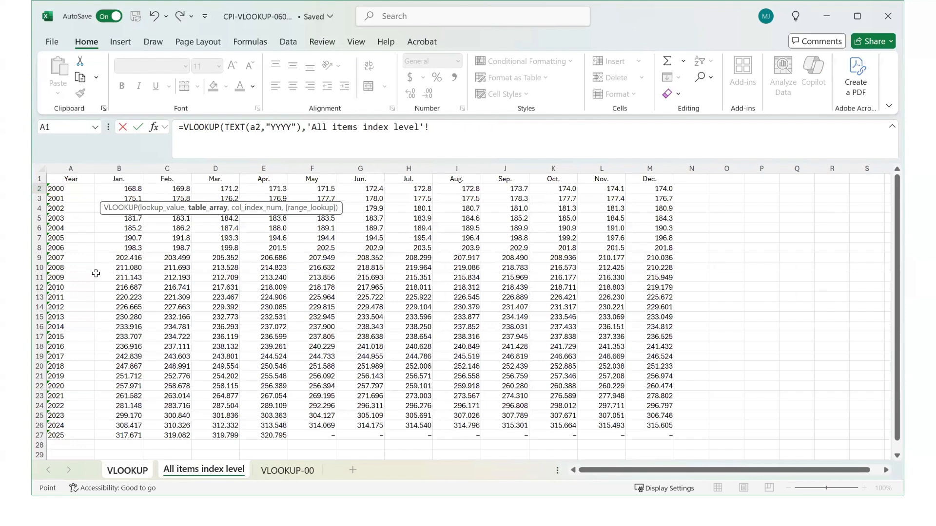
pyautogui.click(61, 187)
pyautogui.moveTo(61, 186); pyautogui.dragTo(637, 435)
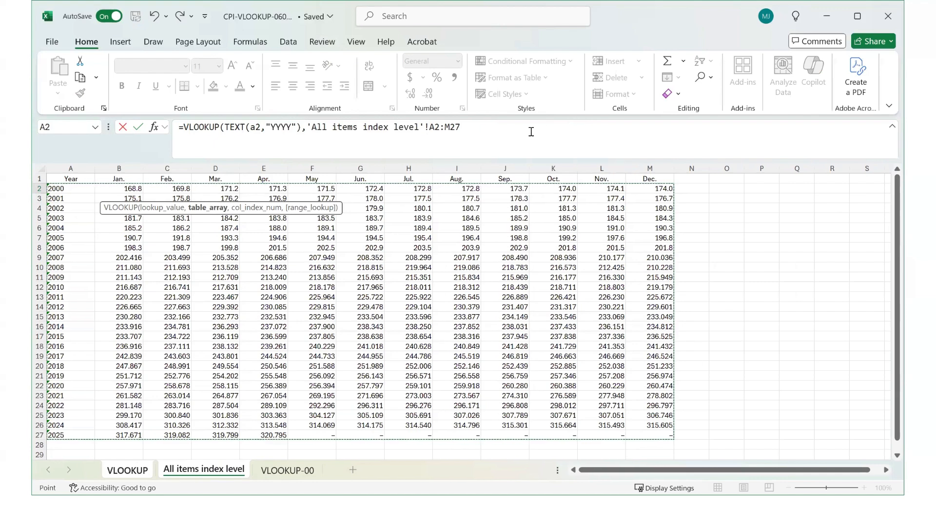
pyautogui.click(466, 128)
pyautogui.write(',')
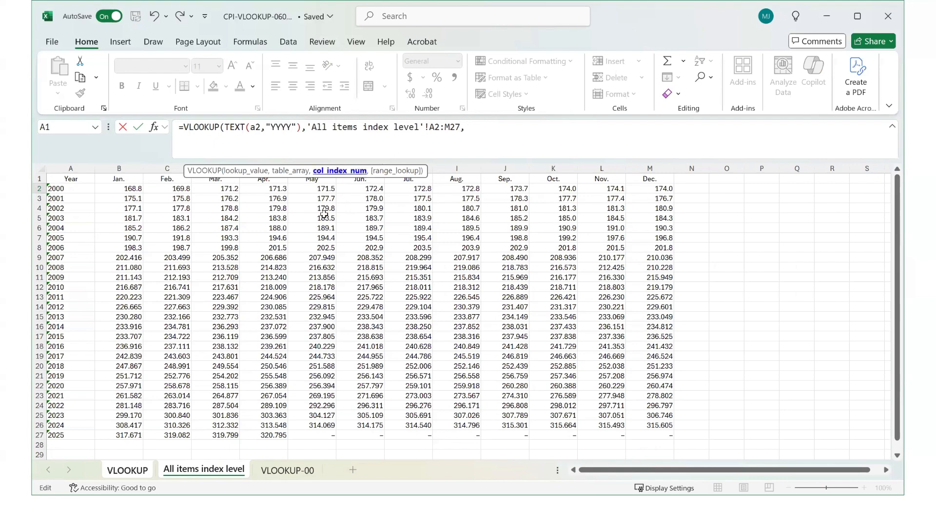
# - Set the column index to MONTH(a2)+1, replacing the stray sheet reference, and enter the VLOOKUP formula in B2
pyautogui.click(132, 474)
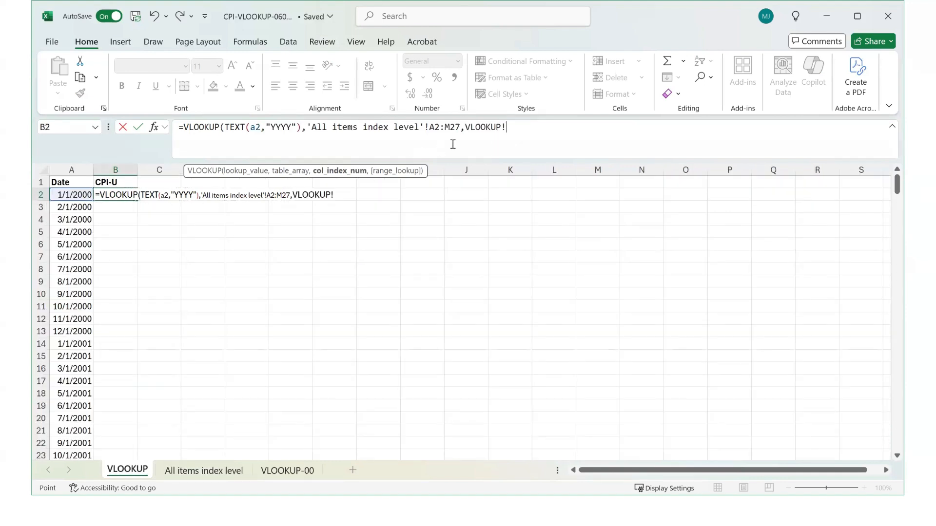
pyautogui.moveTo(508, 129); pyautogui.dragTo(467, 127)
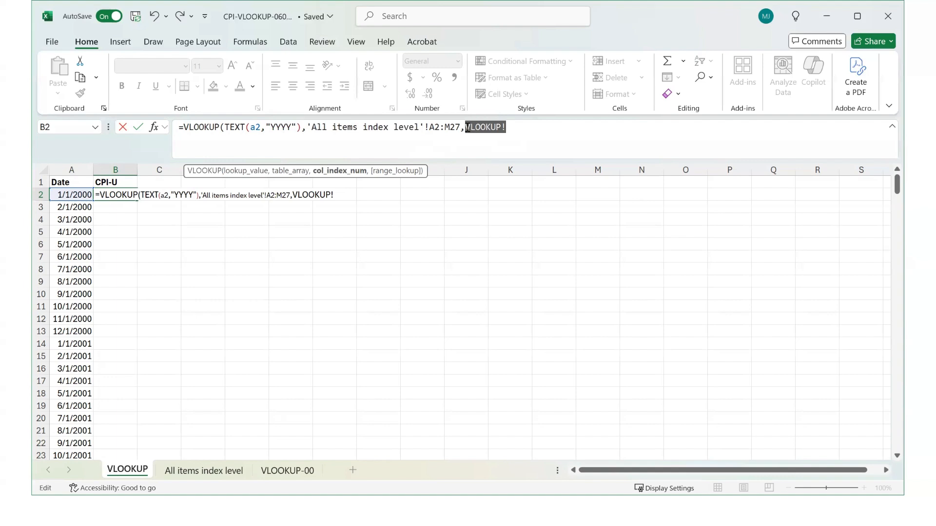
pyautogui.press('BackSpace')
pyautogui.write('mont')
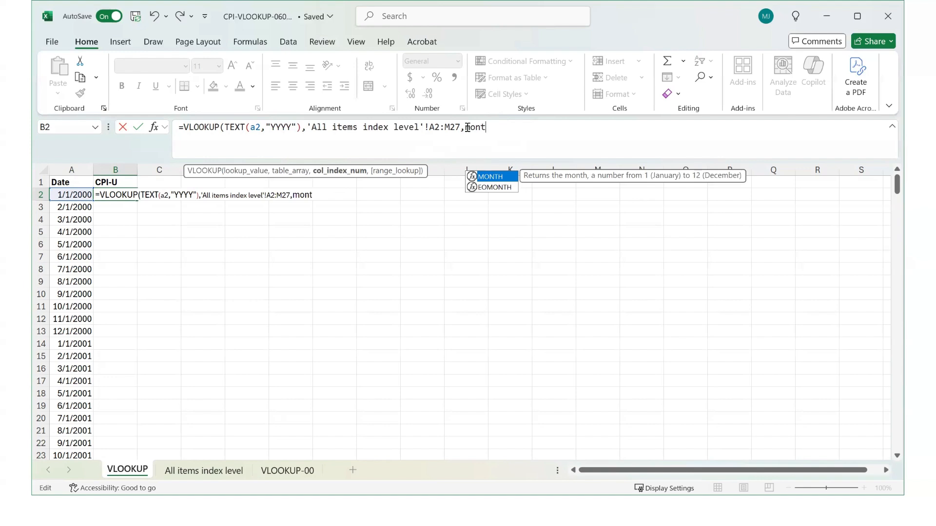
pyautogui.write('h(')
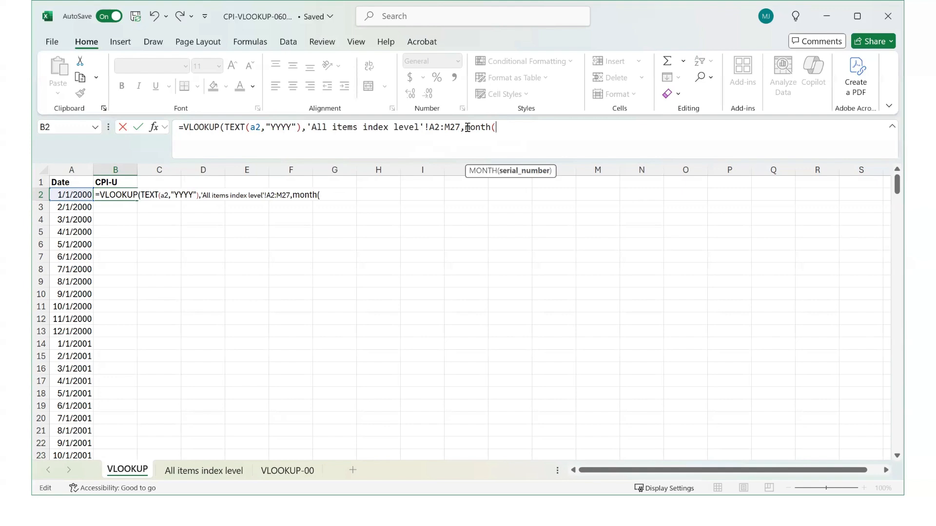
pyautogui.write('a2')
pyautogui.write(')')
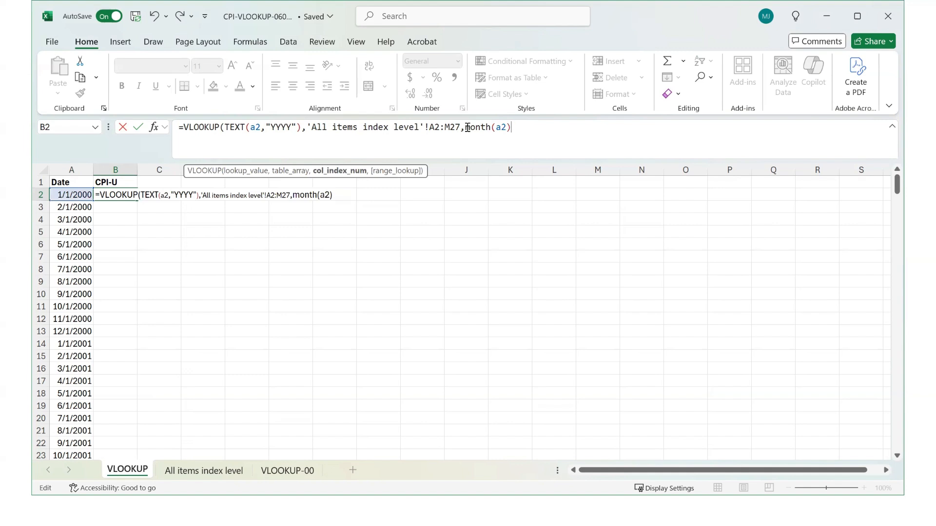
pyautogui.write('+1)')
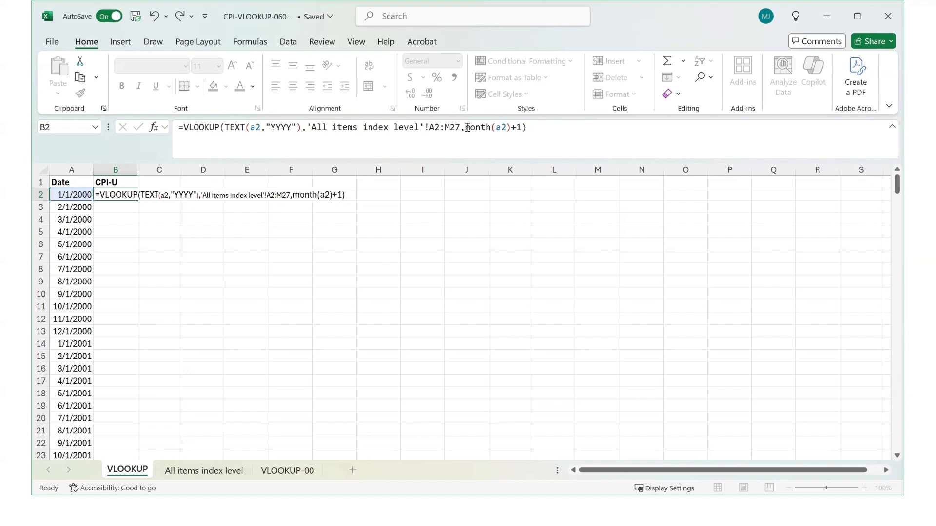
pyautogui.press('Return')
# - Make the table array references in B2's formula absolute as $A$2:$M$27
pyautogui.press('Up')
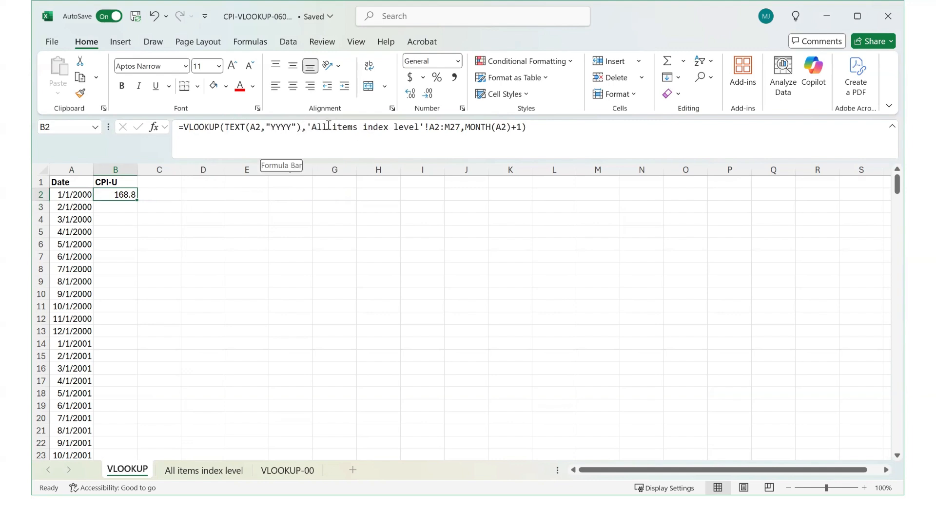
pyautogui.click(433, 128)
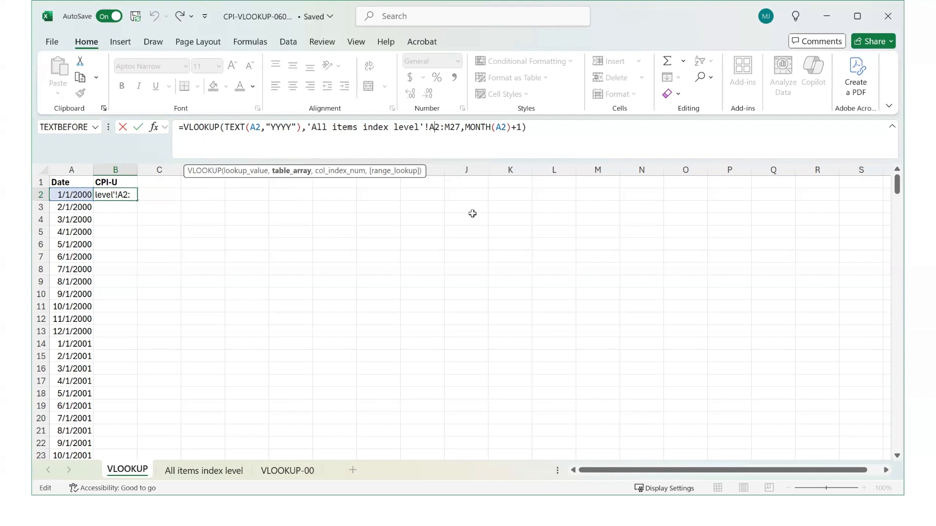
pyautogui.press('F4')
pyautogui.click(463, 128)
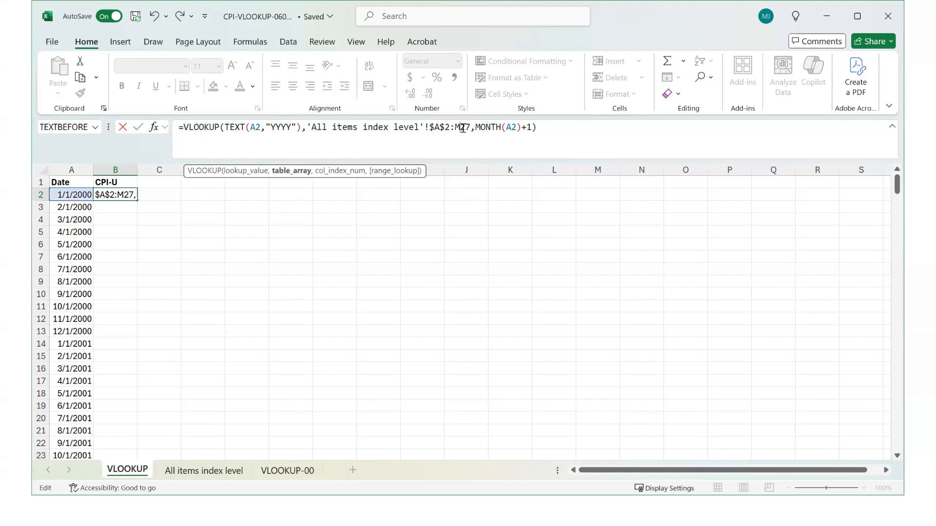
pyautogui.press('F4')
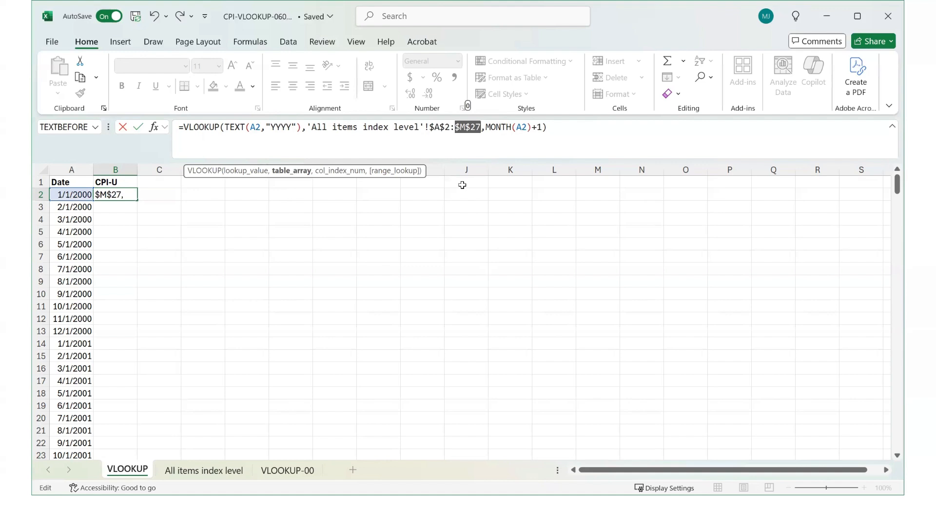
pyautogui.click(548, 128)
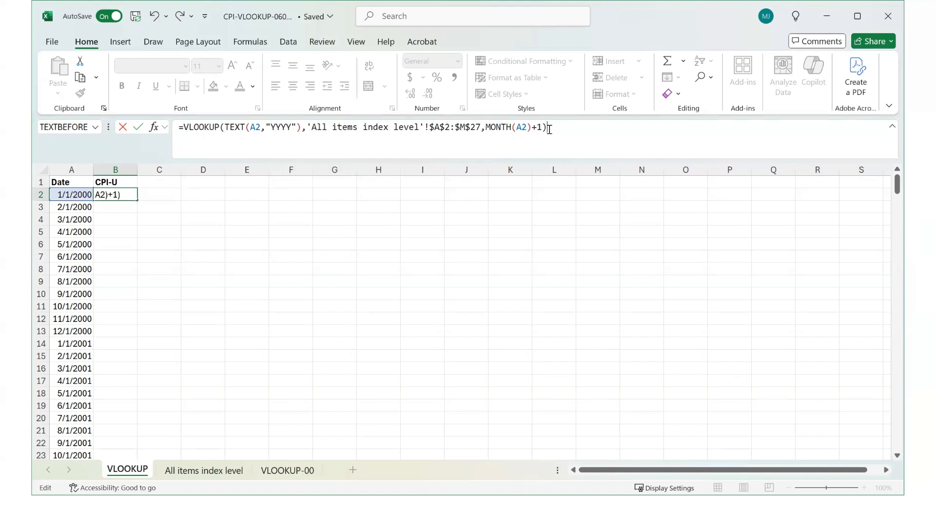
pyautogui.press('Return')
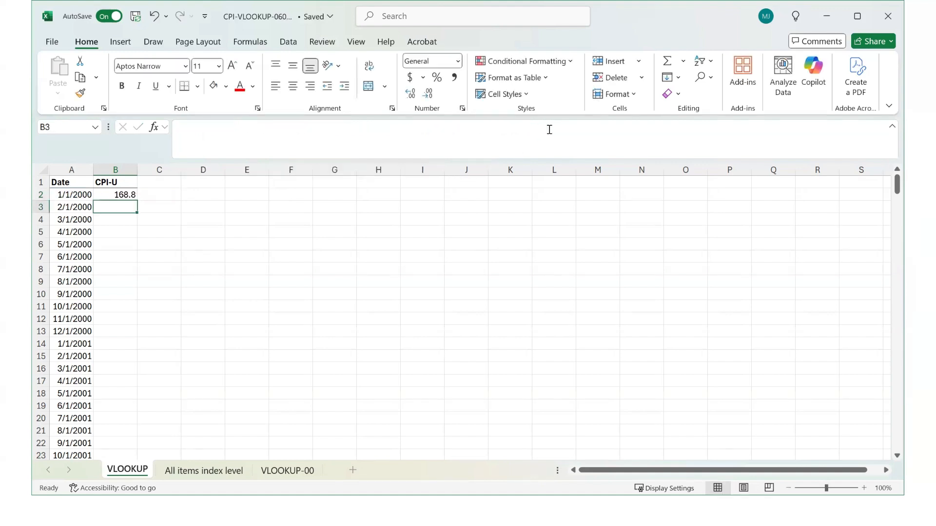
# - Copy the B2 formula and paste it down column B through row 305, alongside the last date
pyautogui.click(116, 195)
pyautogui.rightClick(115, 194)
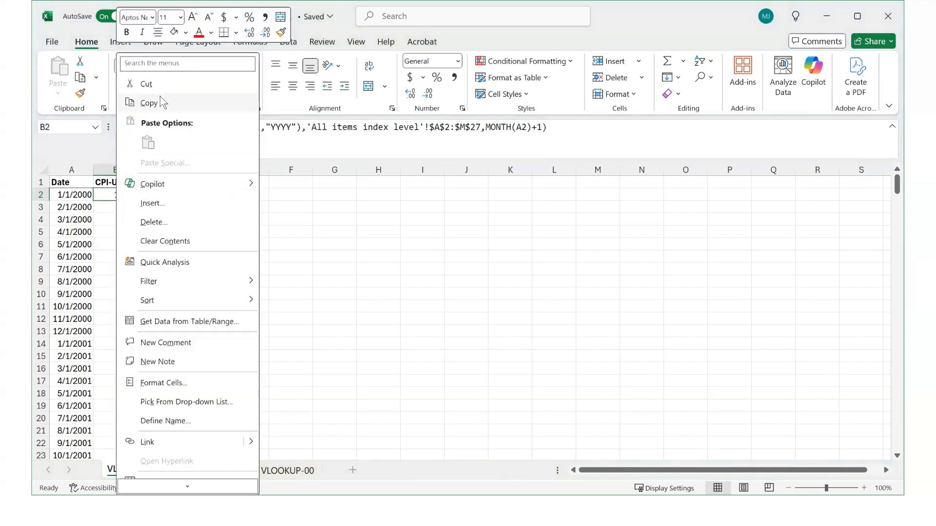
pyautogui.click(156, 107)
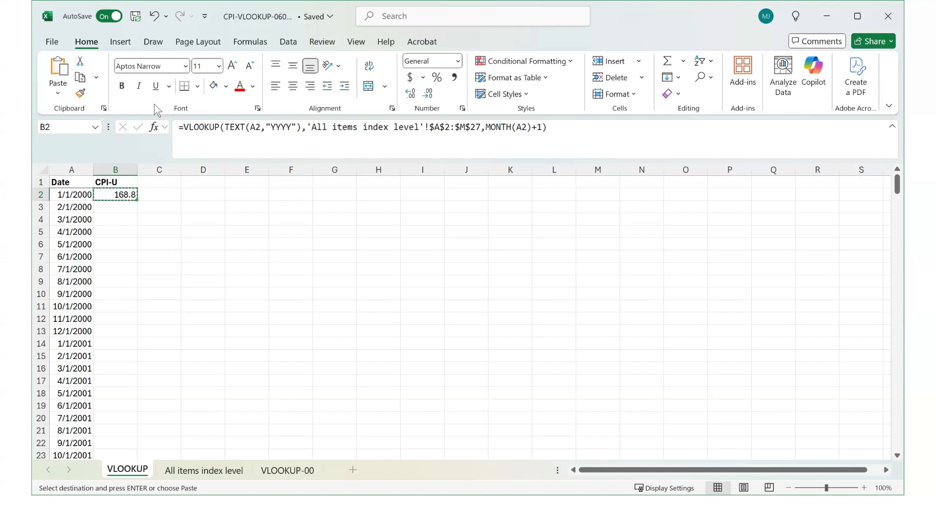
pyautogui.hotkey('ctrl', 'Down')
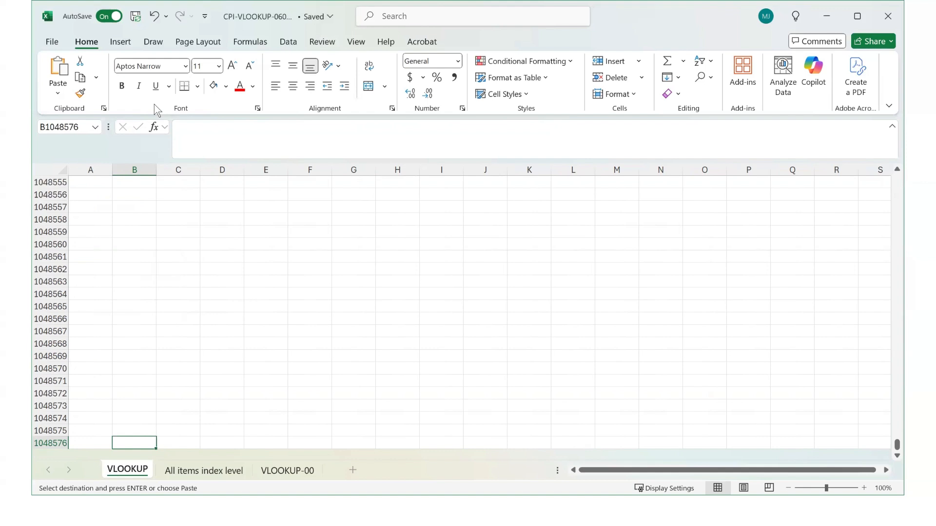
pyautogui.hotkey('ctrl', 'Up')
pyautogui.press('Left')
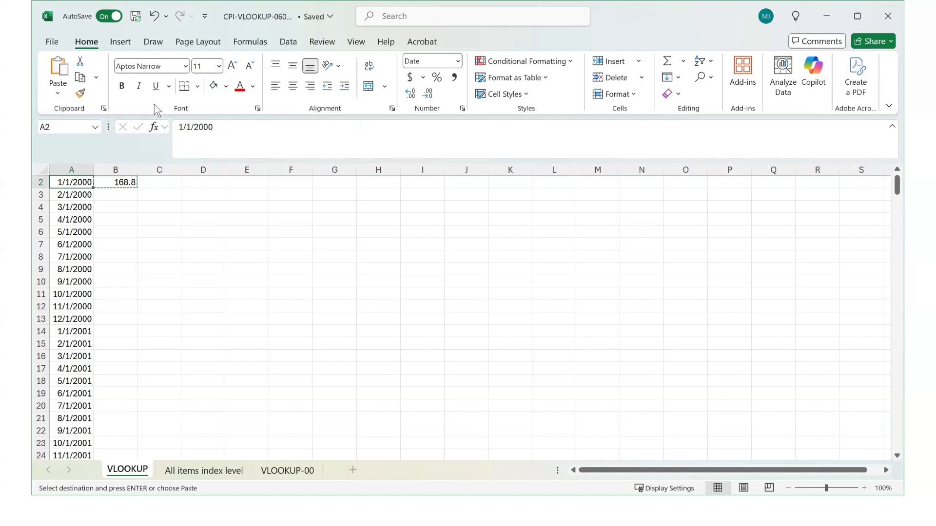
pyautogui.hotkey('ctrl', 'Down')
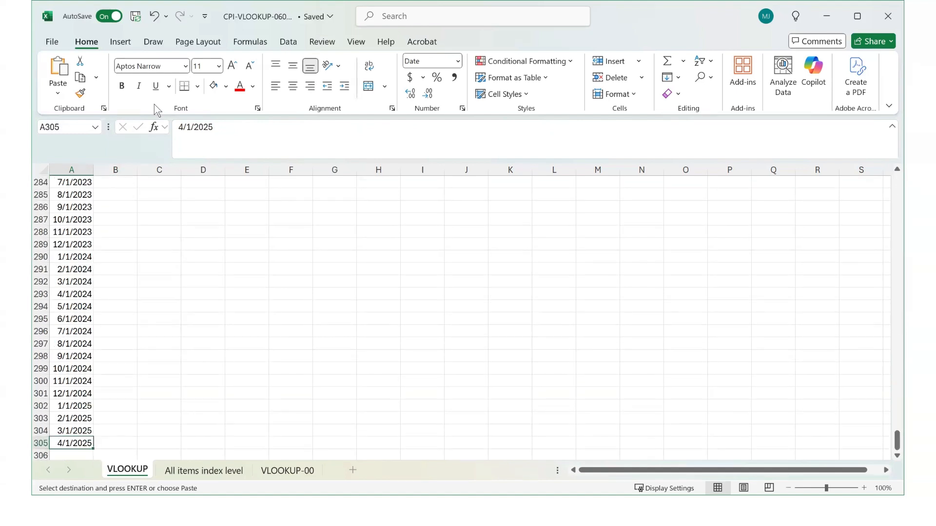
pyautogui.press('Right')
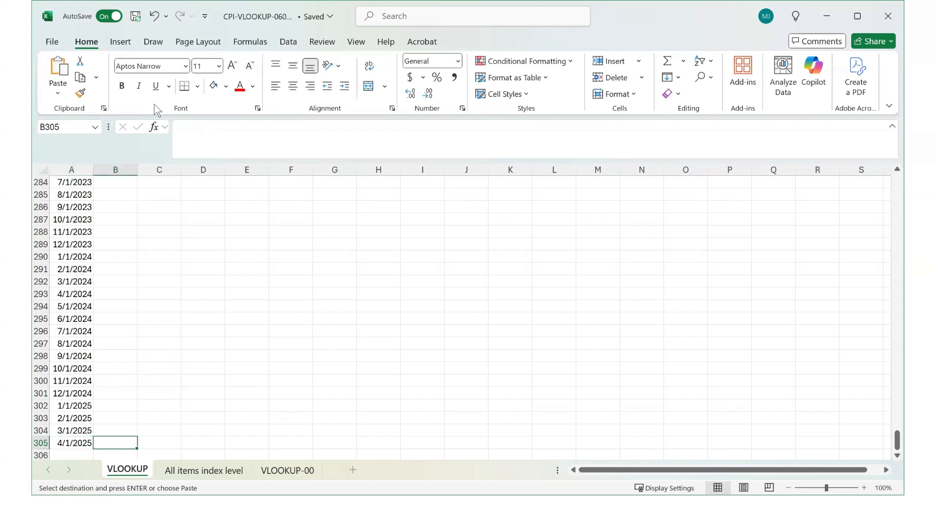
pyautogui.hotkey('ctrl', 'shift', 'Up')
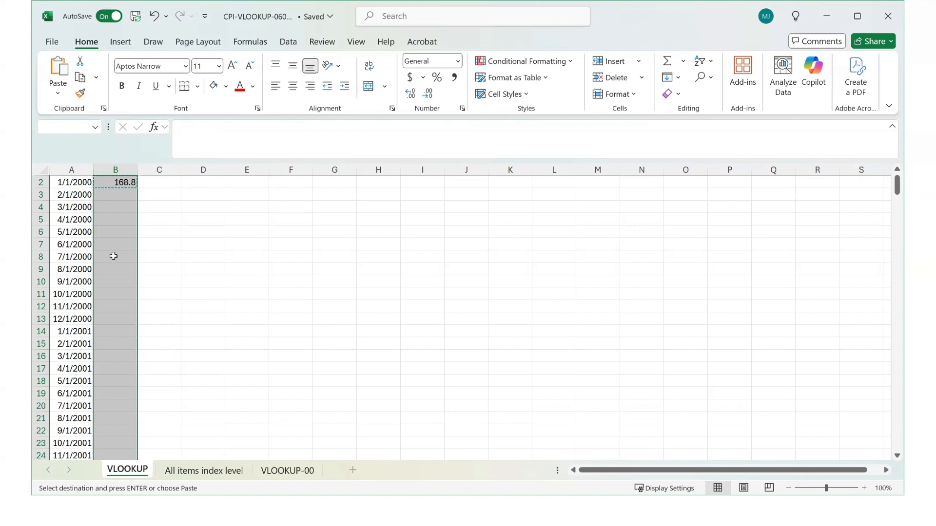
pyautogui.rightClick(114, 256)
pyautogui.click(146, 91)
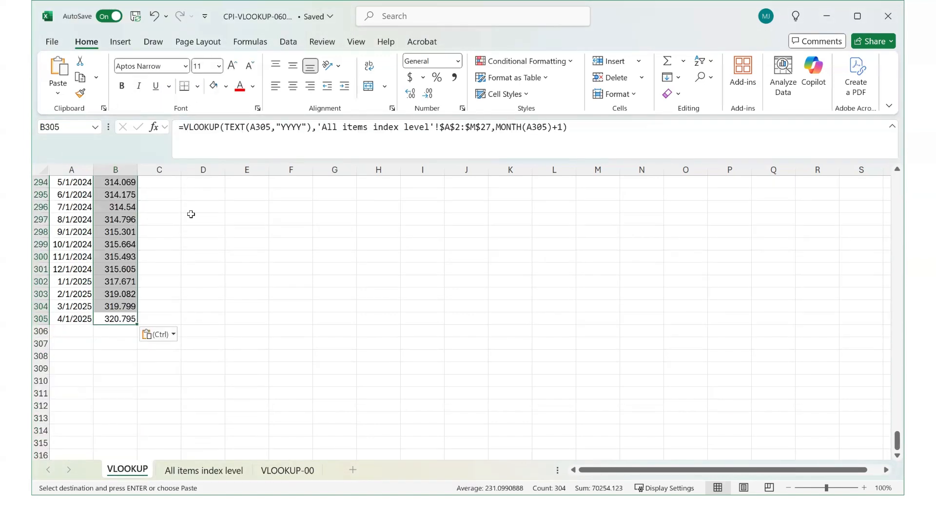
# - Check the last CPI-U result in B305 against the 2025 April value on the All items index level sheet
pyautogui.click(195, 297)
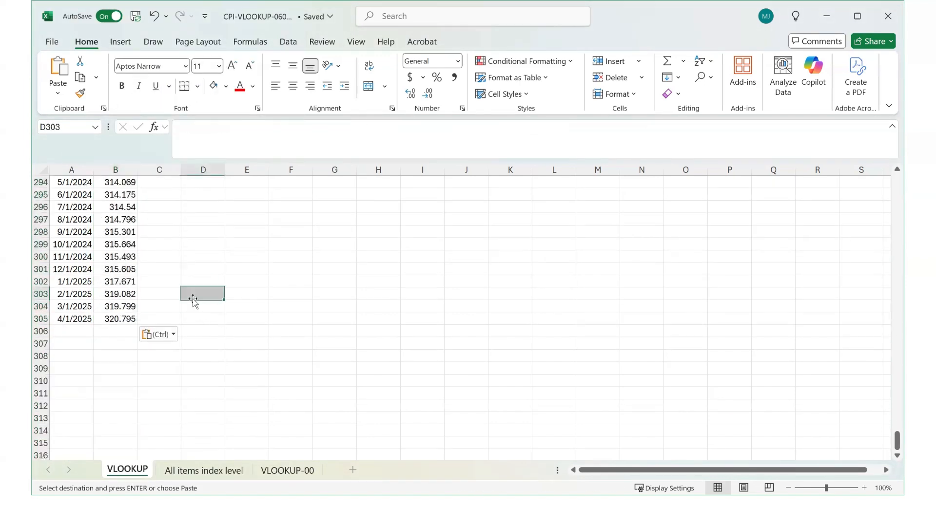
pyautogui.click(129, 318)
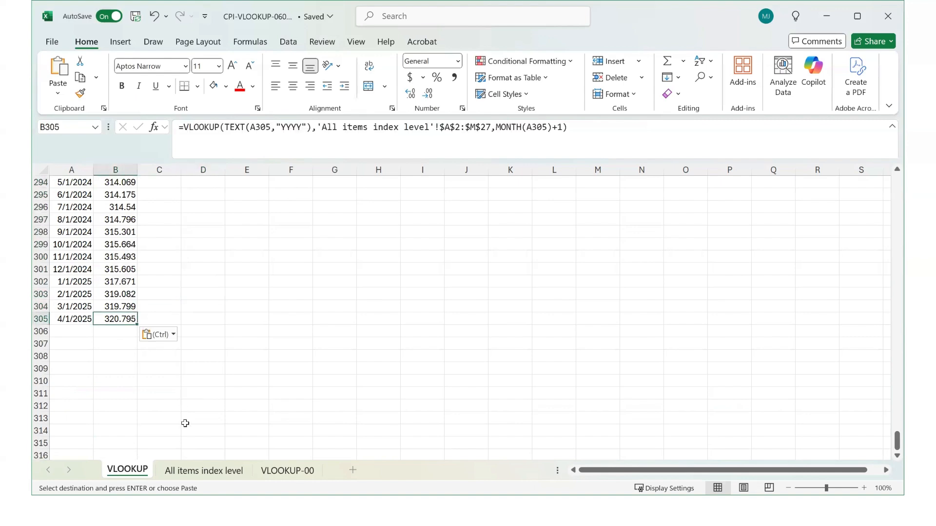
pyautogui.click(195, 467)
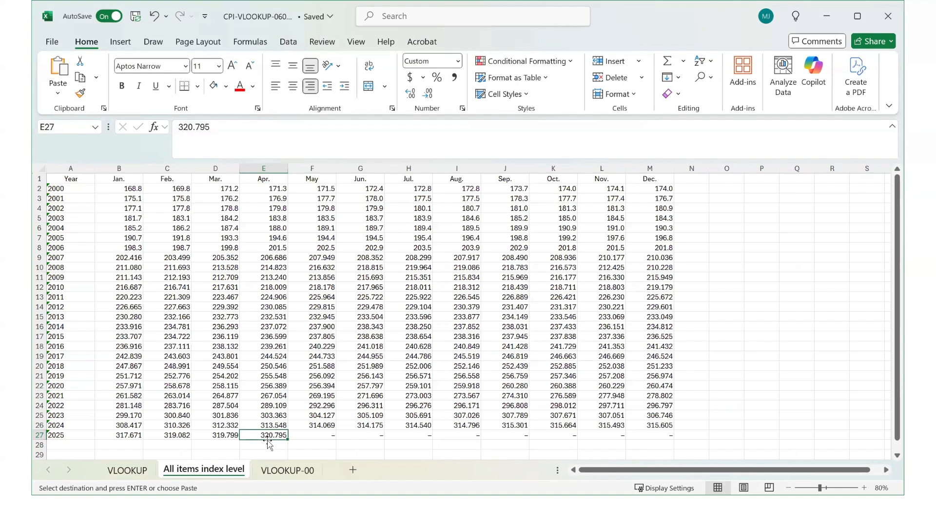
pyautogui.click(127, 476)
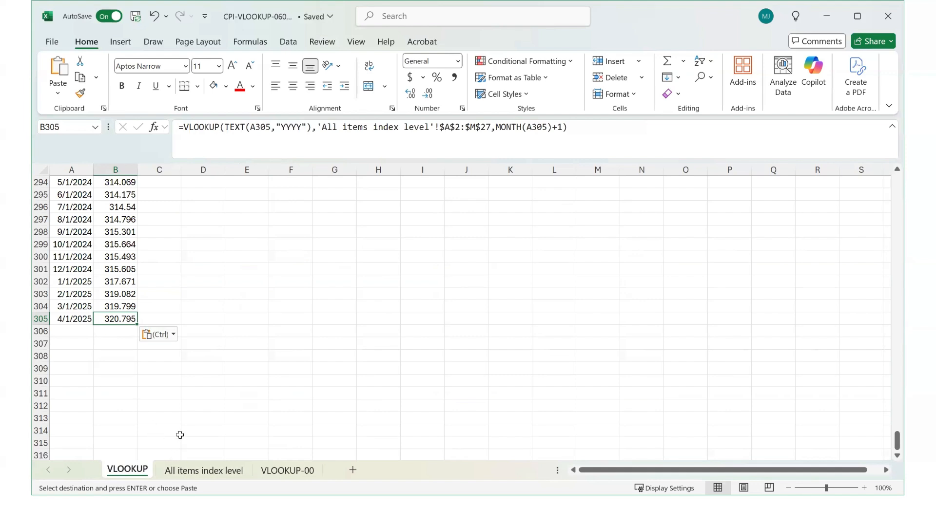
pyautogui.hotkey('ctrl', 'Up')
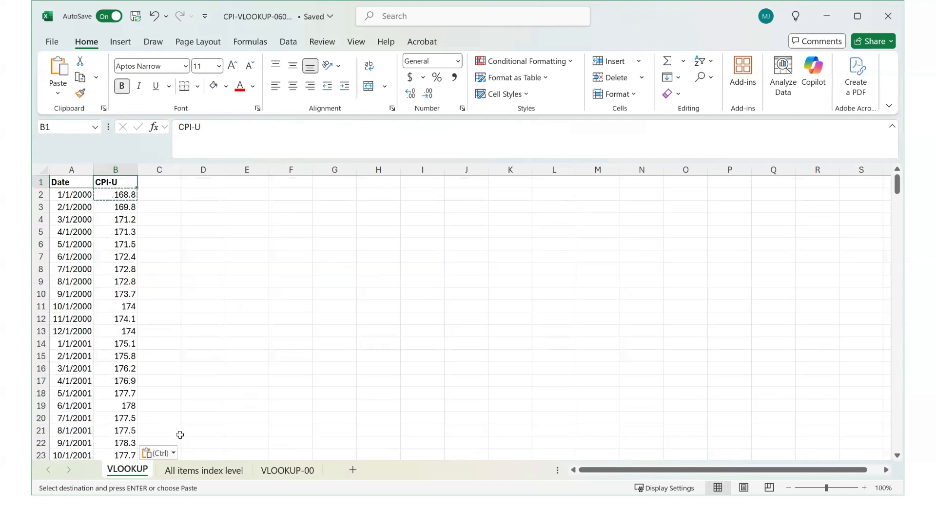
pyautogui.click(63, 184)
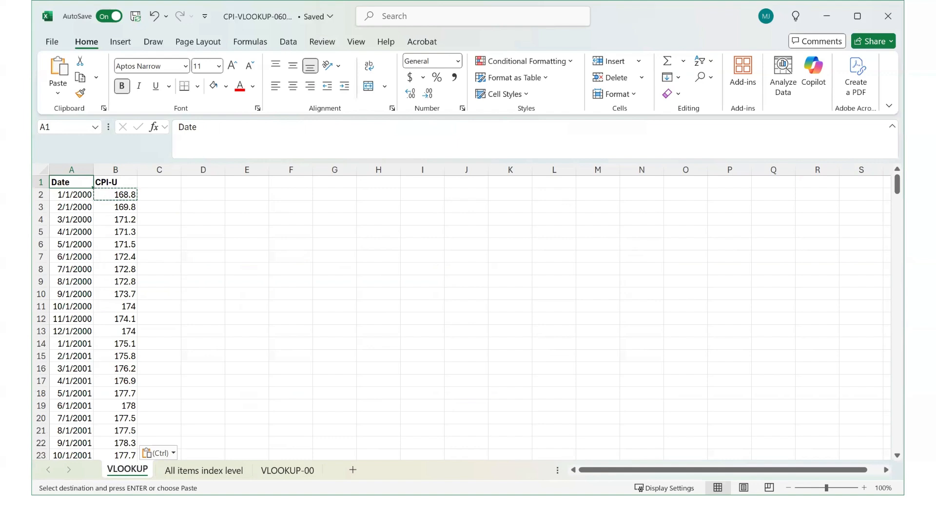
pyautogui.hotkey('alt', 'Tab')
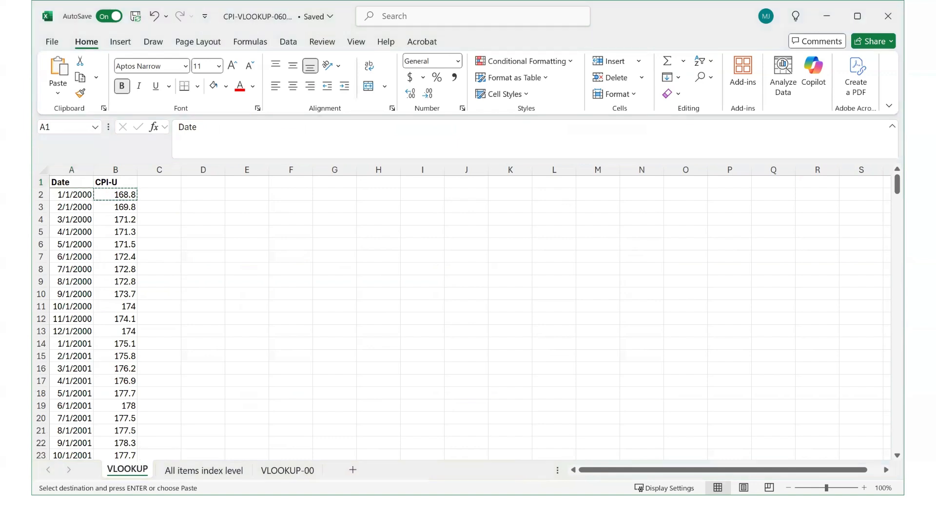